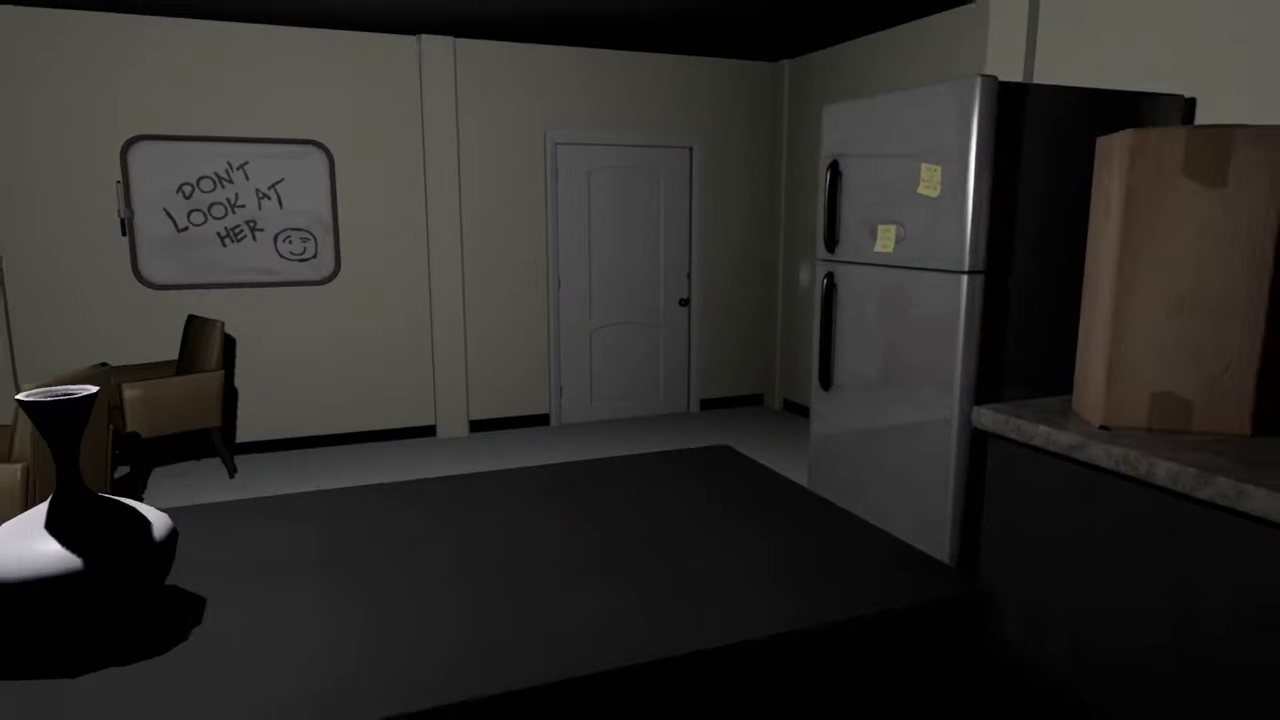
# Briefly pause the game, then resume play with the dining area and whiteboard in view
pyautogui.press('Escape')
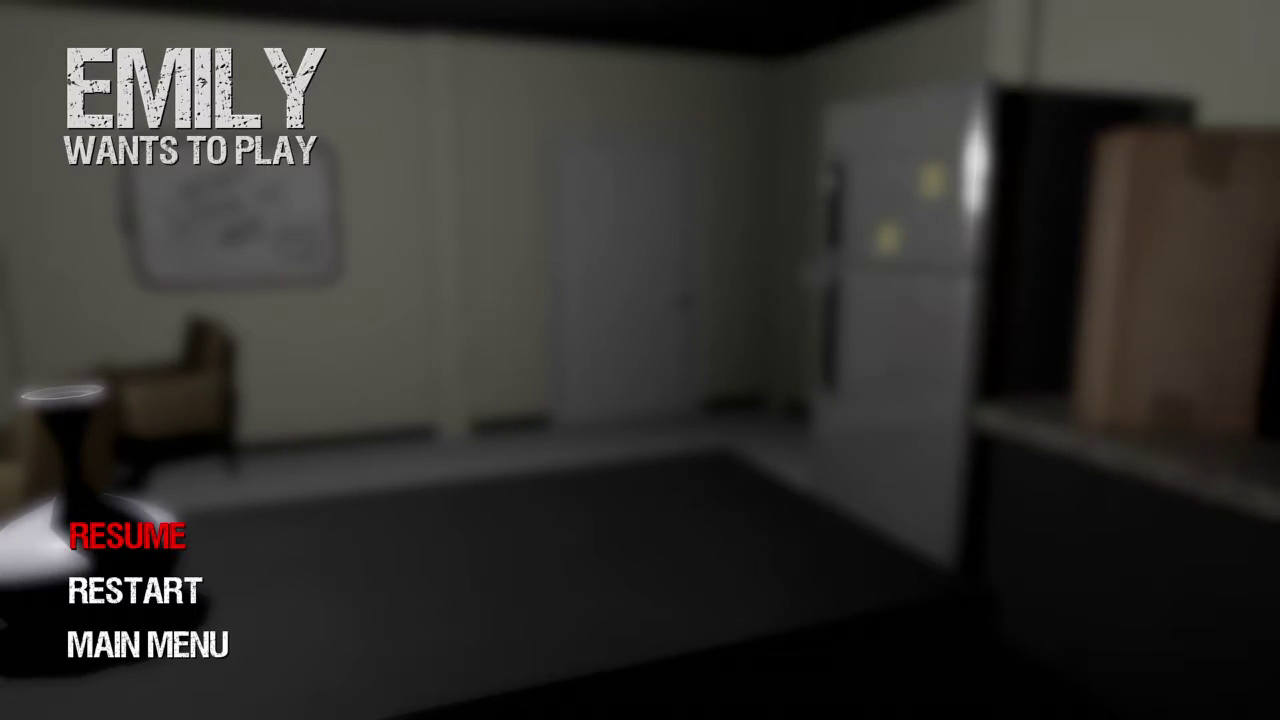
pyautogui.press('Escape')
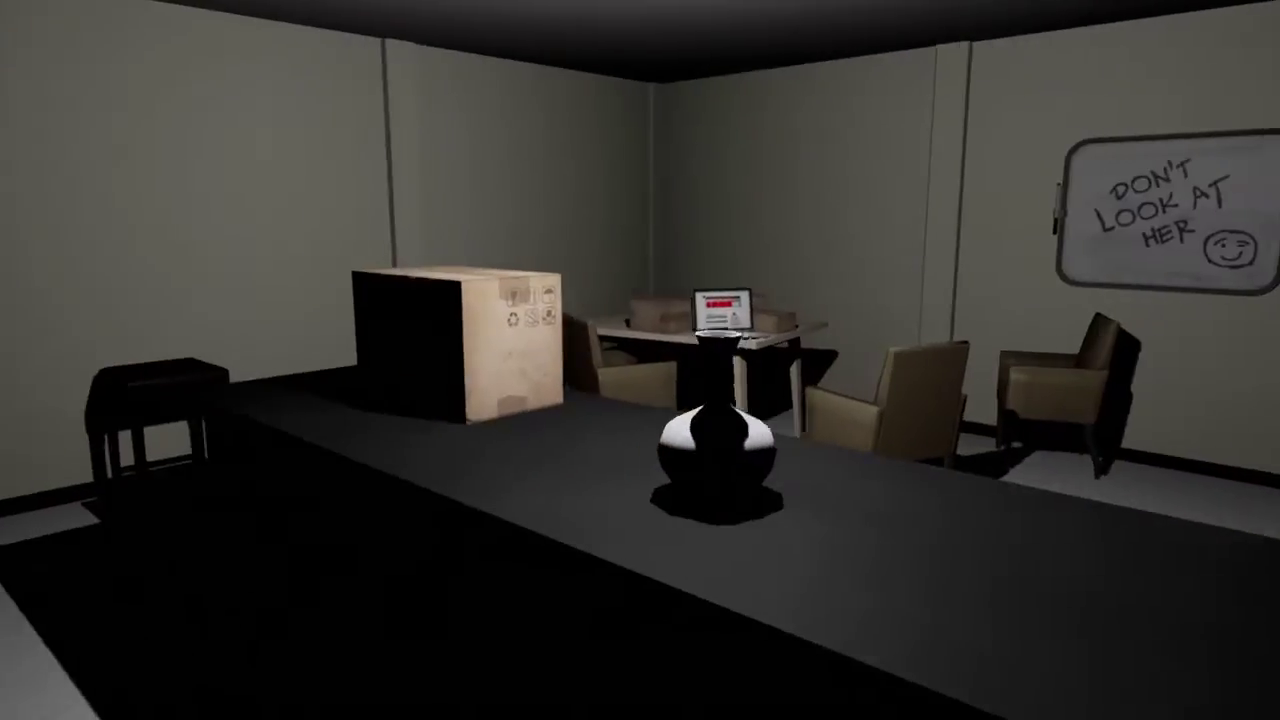